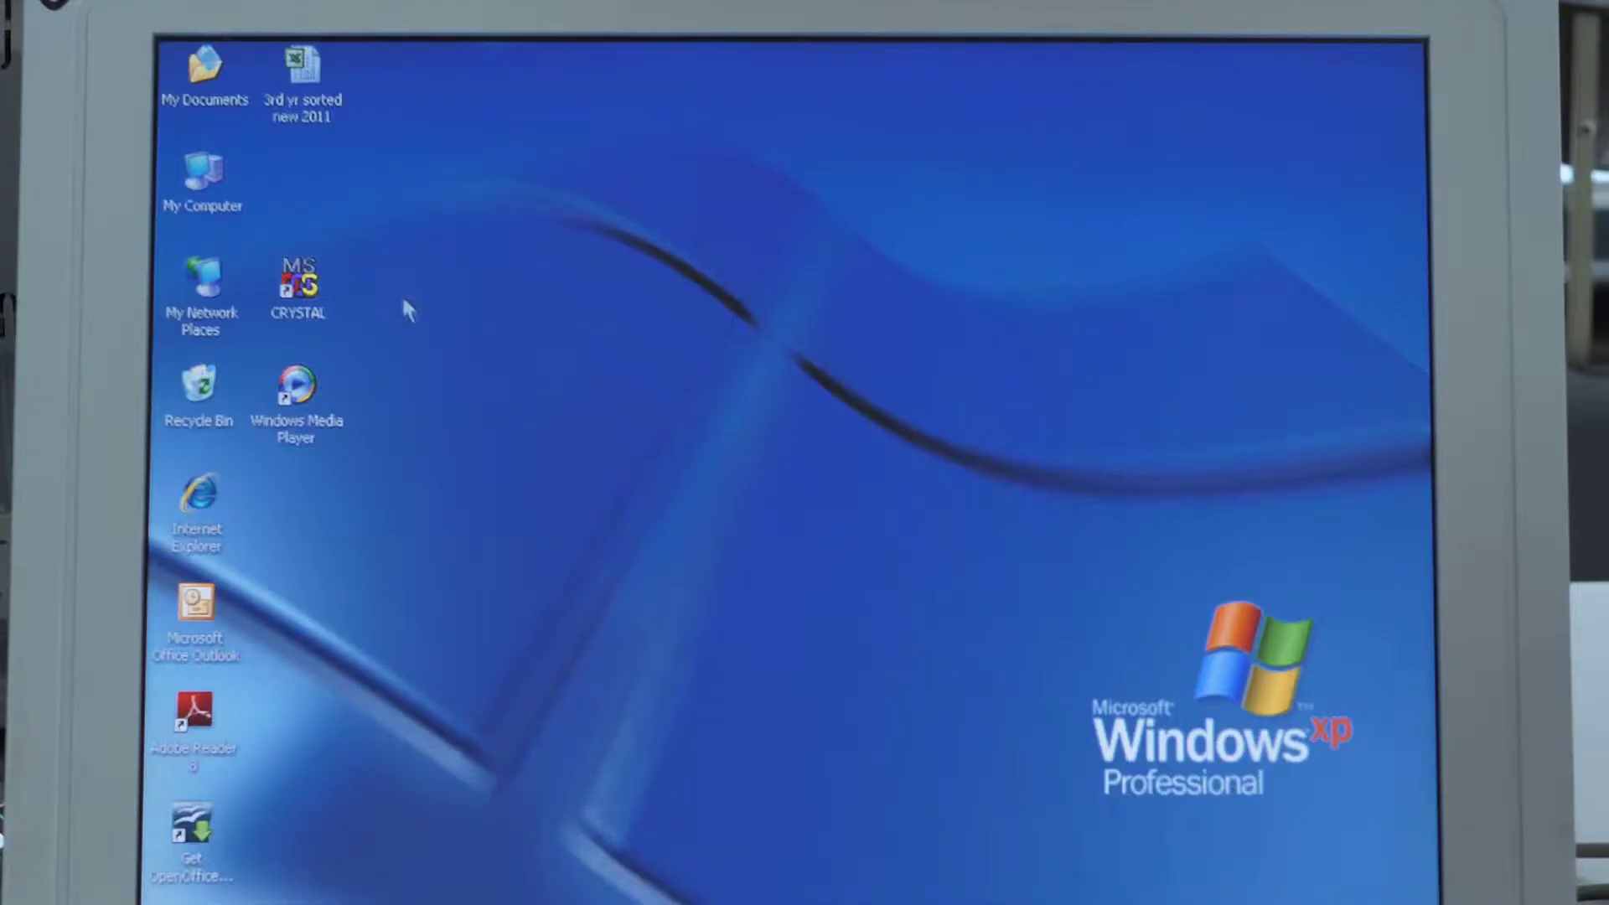
# Step: Launch the Crystal Electronic Codebook from the MS CRYSTAL desktop shortcut
pyautogui.doubleClick(303, 287)
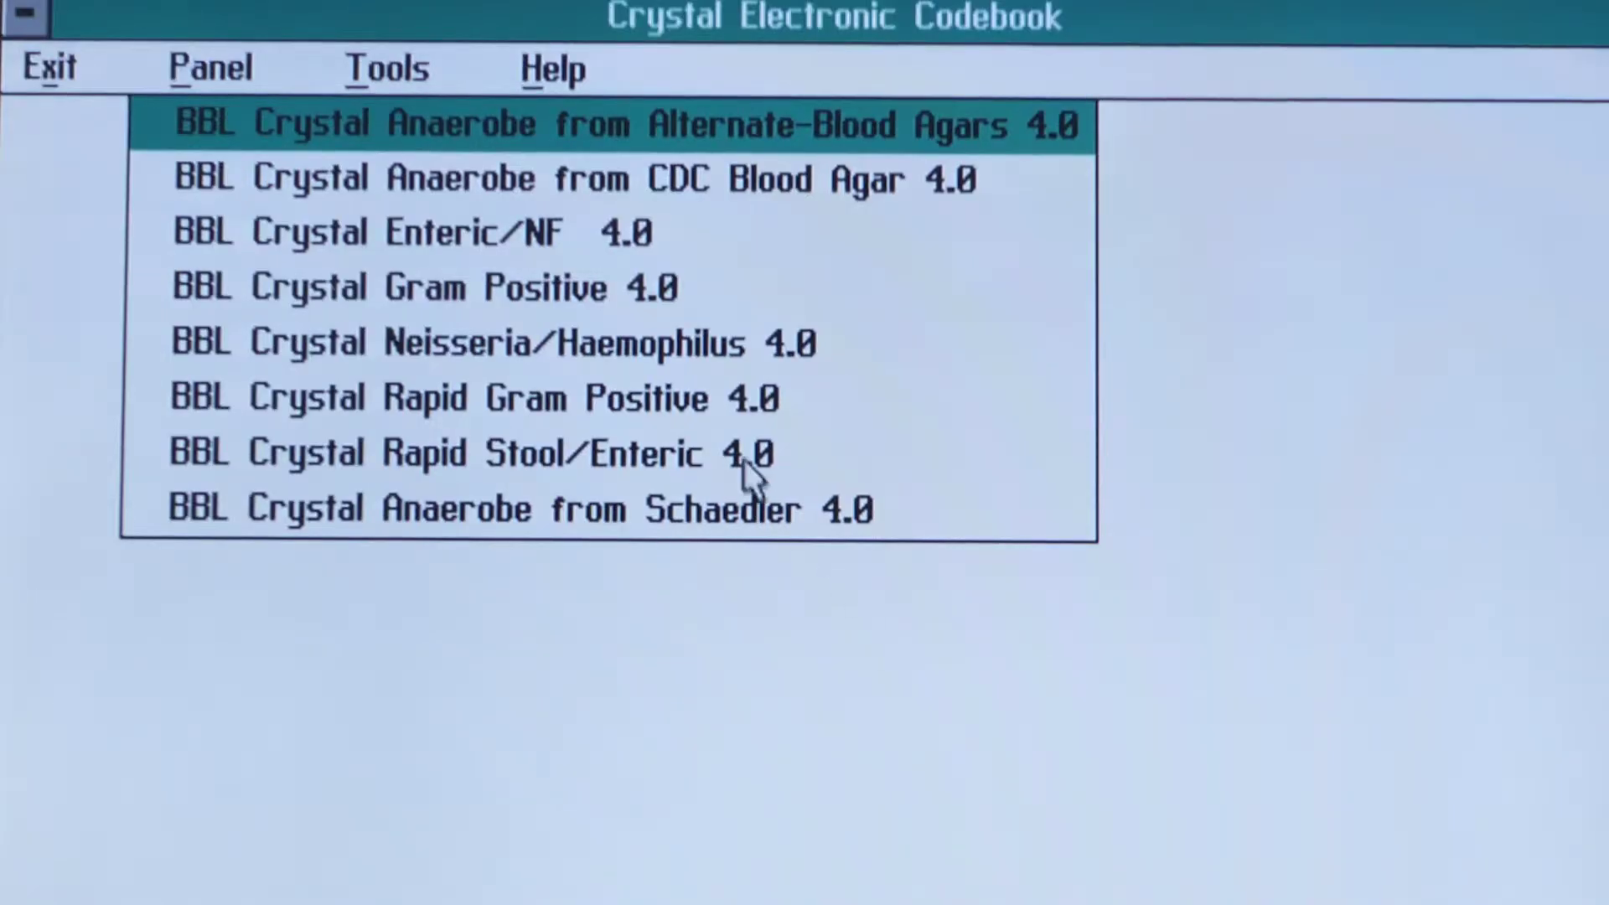
# Step: Choose the Enteric/NF 4.0 panel, mark indole positive, and run the identification for Escherichia coli
pyautogui.click(422, 236)
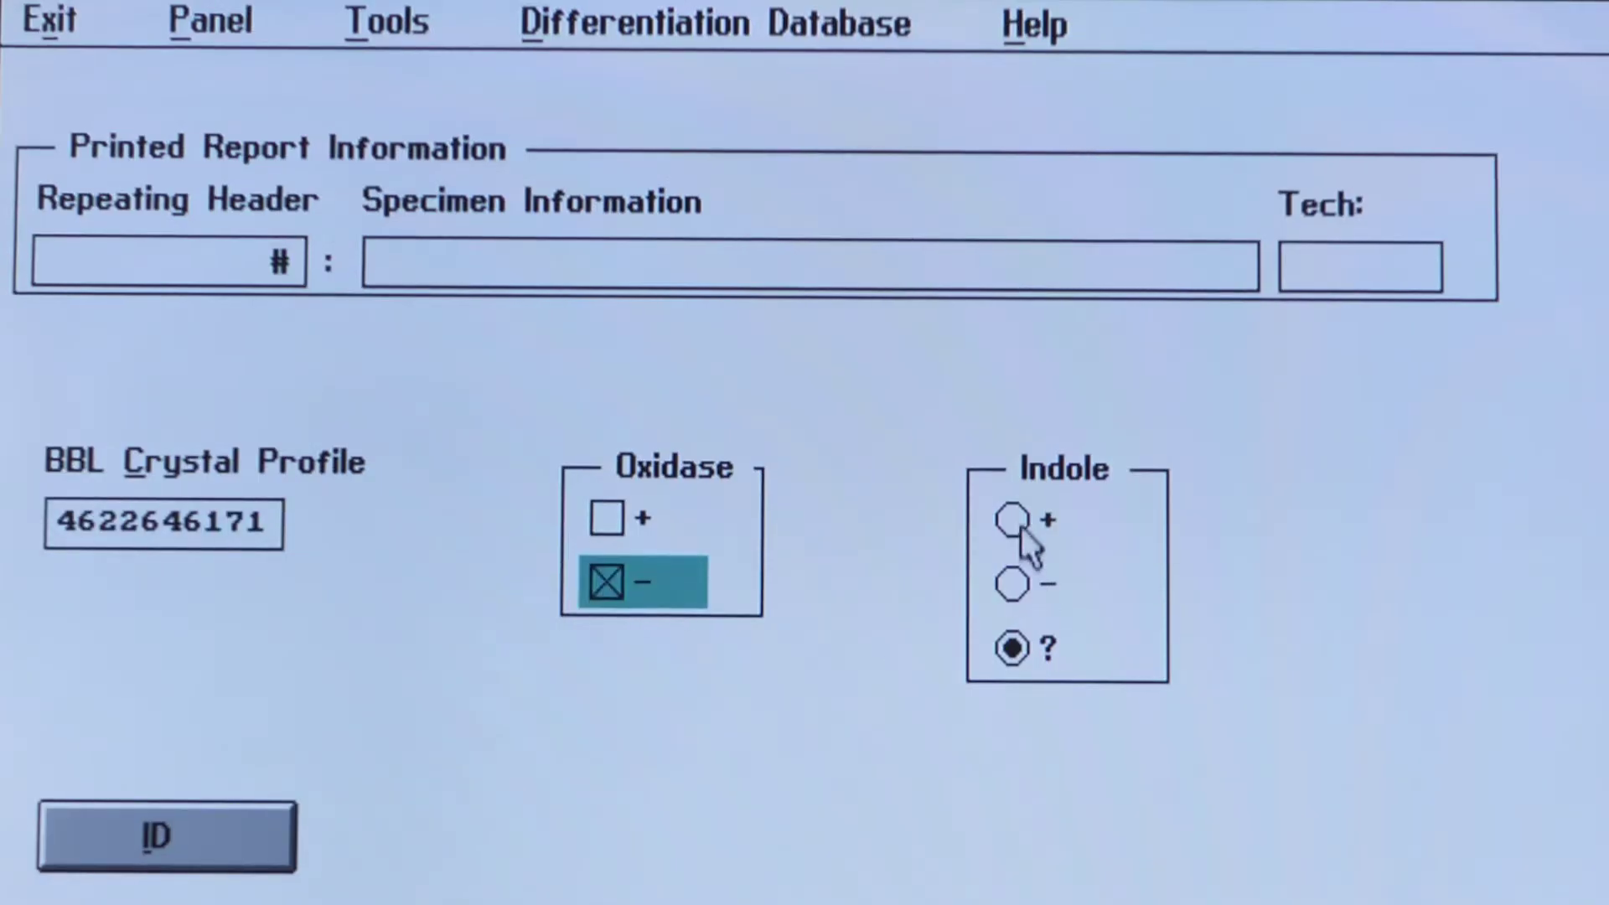
pyautogui.click(1013, 518)
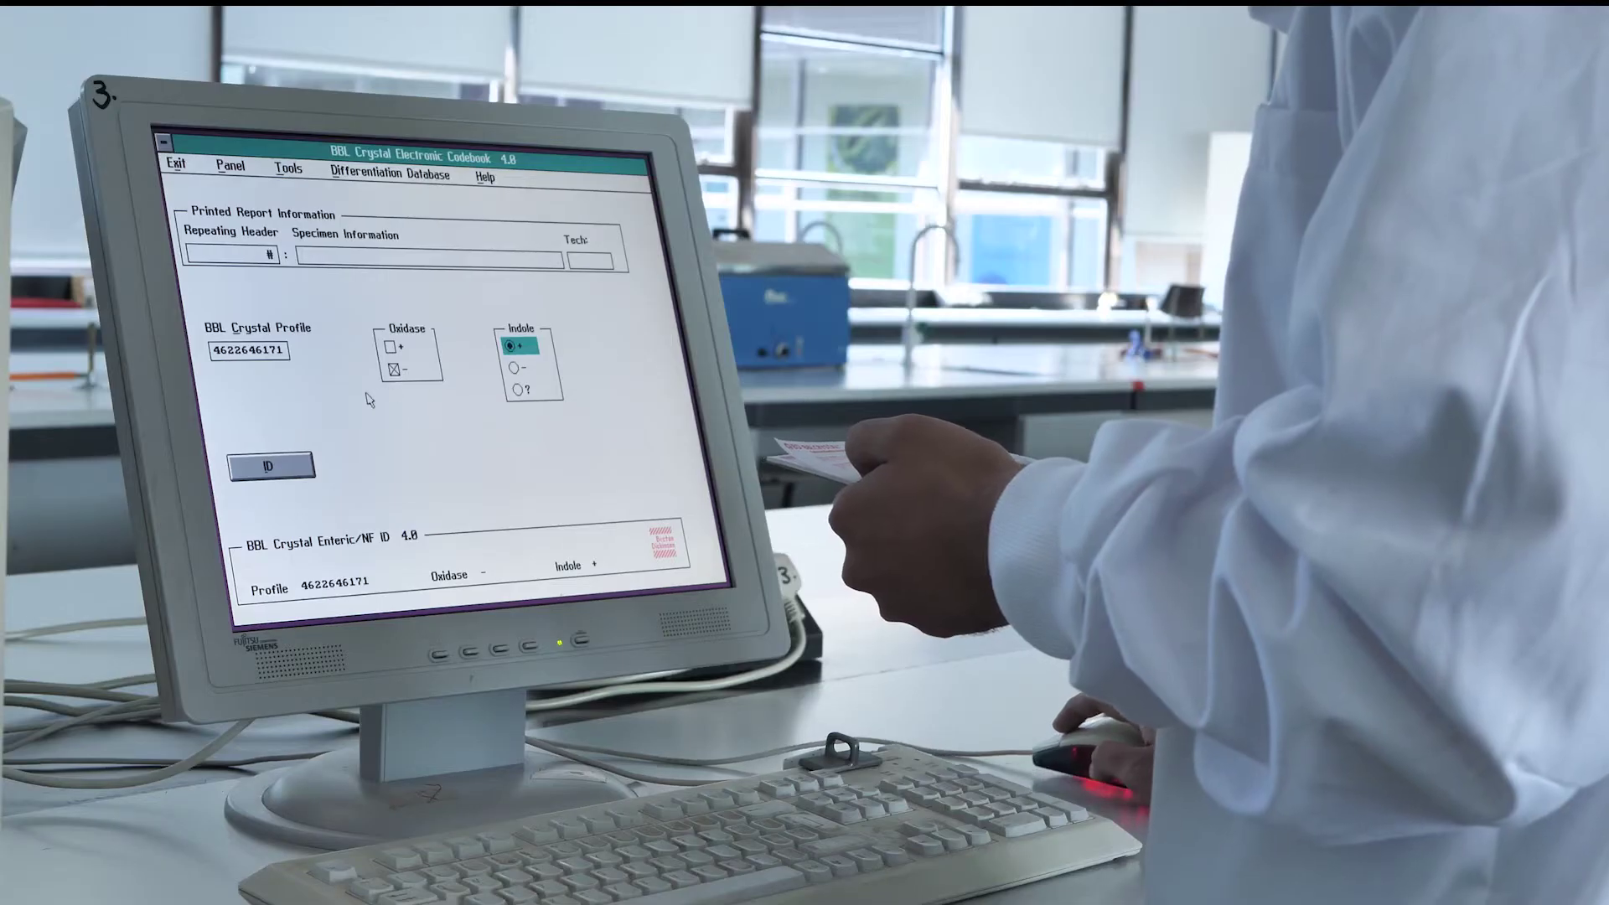
pyautogui.click(280, 468)
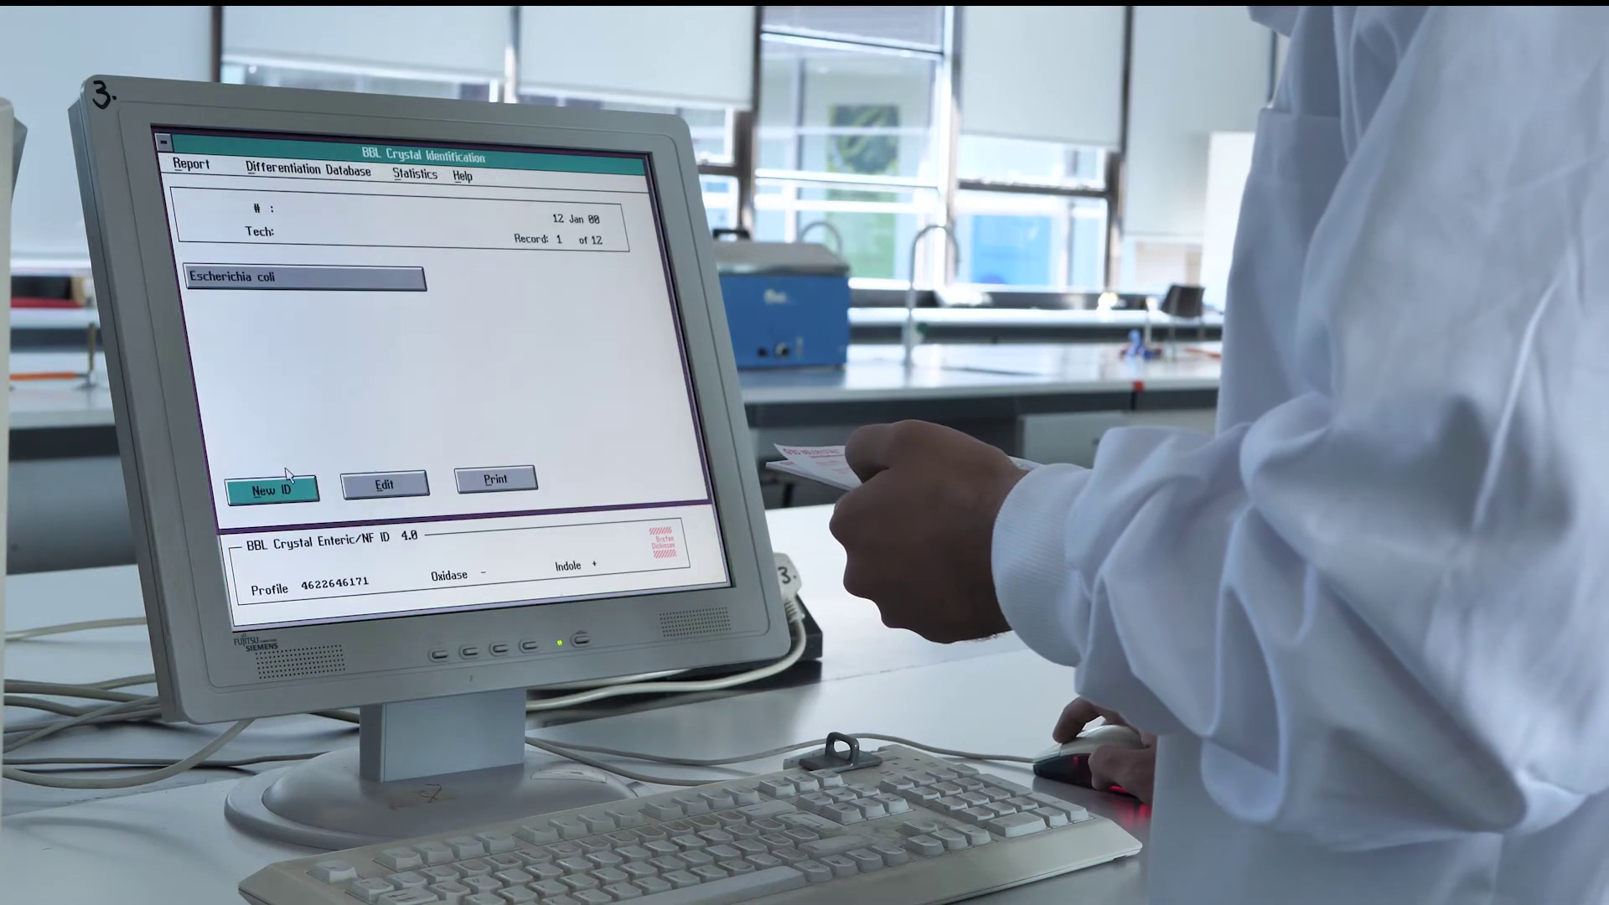